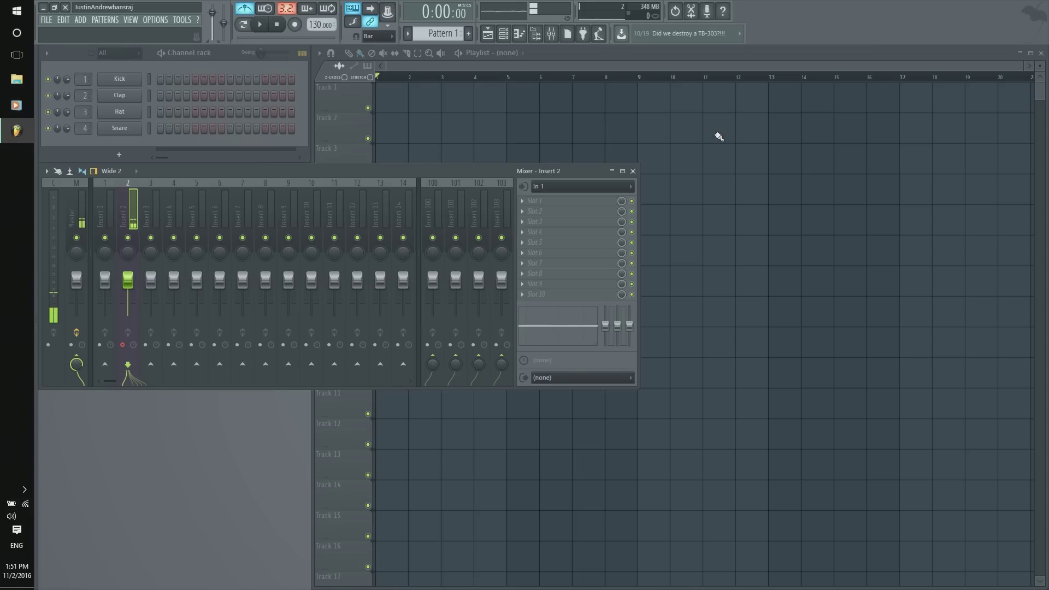
Mute the Insert 2 mixer strip using its green mute light.
{"action": "left_click", "coordinate": [128, 241]}
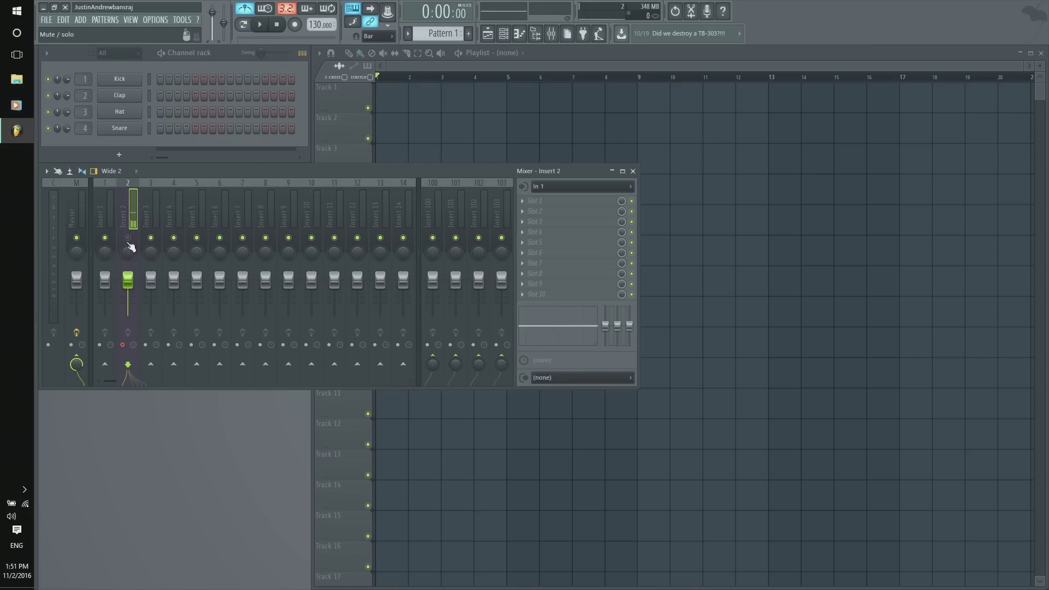
Open Options > Audio settings and select FL Studio ASIO as the audio device.
{"action": "left_click", "coordinate": [164, 21]}
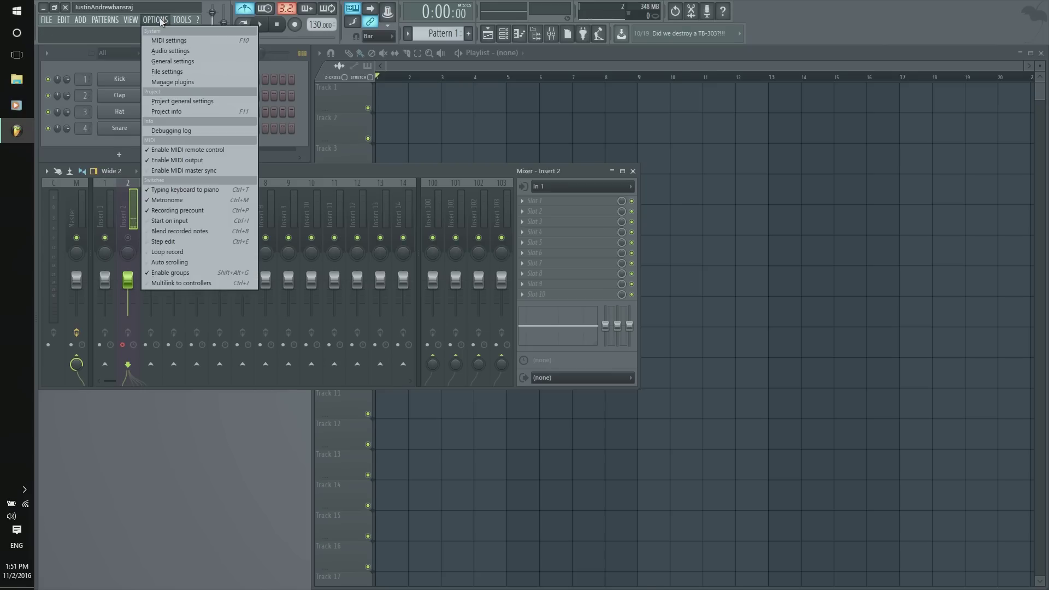
{"action": "left_click", "coordinate": [160, 51]}
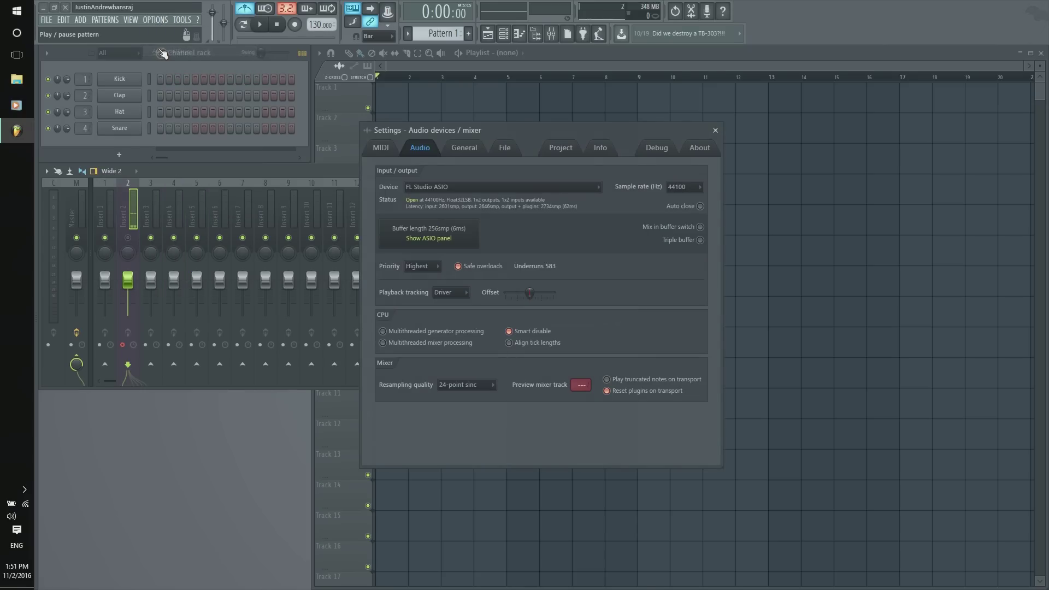
{"action": "left_click", "coordinate": [539, 188]}
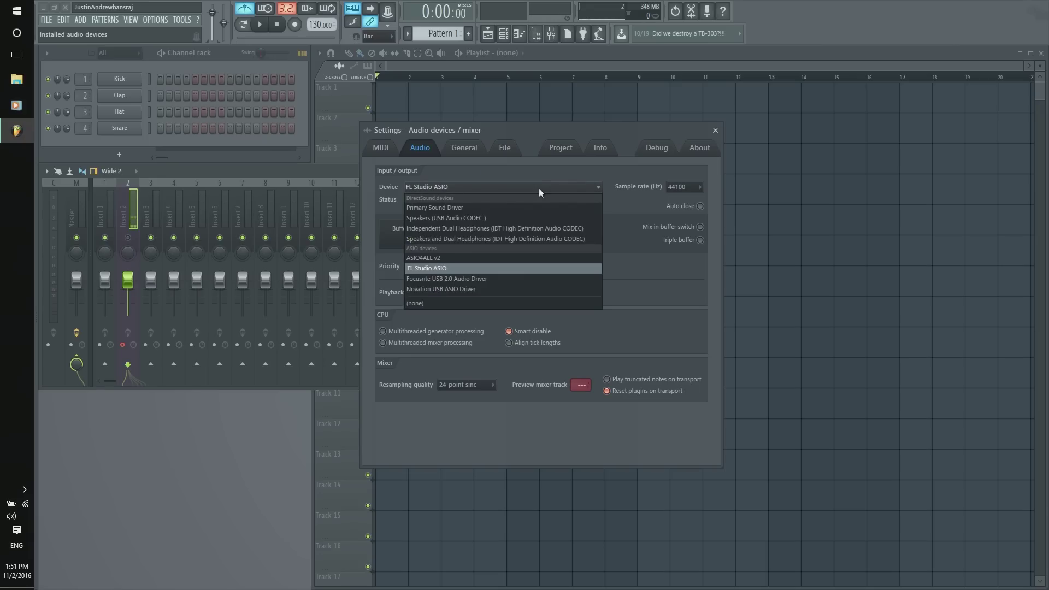
{"action": "left_click", "coordinate": [510, 267]}
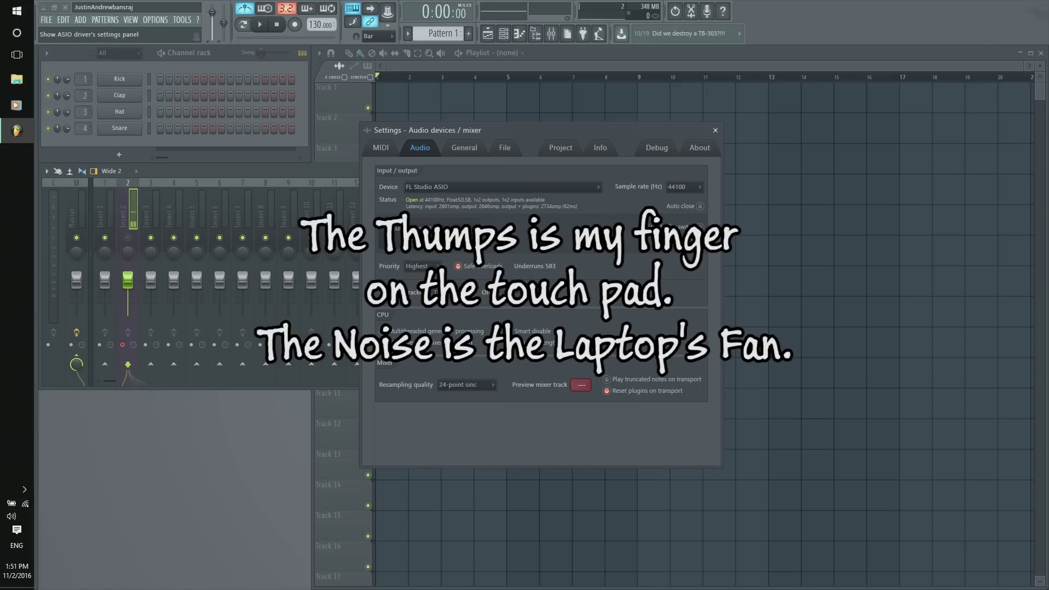
Show the FL Studio ASIO panel, move it top-right, and select a 512-sample buffer.
{"action": "left_click", "coordinate": [421, 239]}
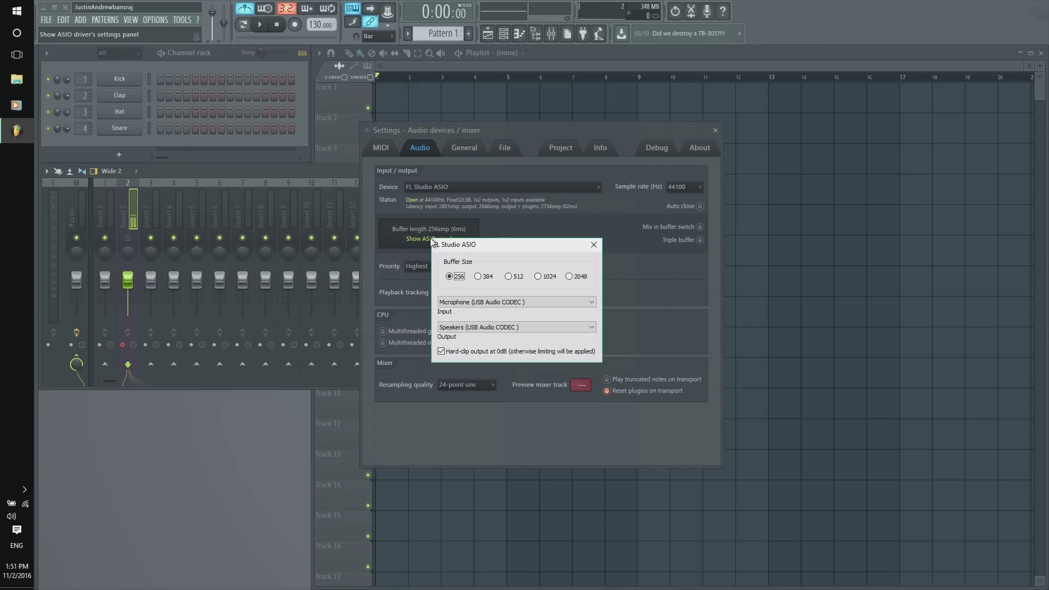
{"action": "left_click_drag", "start_coordinate": [492, 249], "coordinate": [605, 141]}
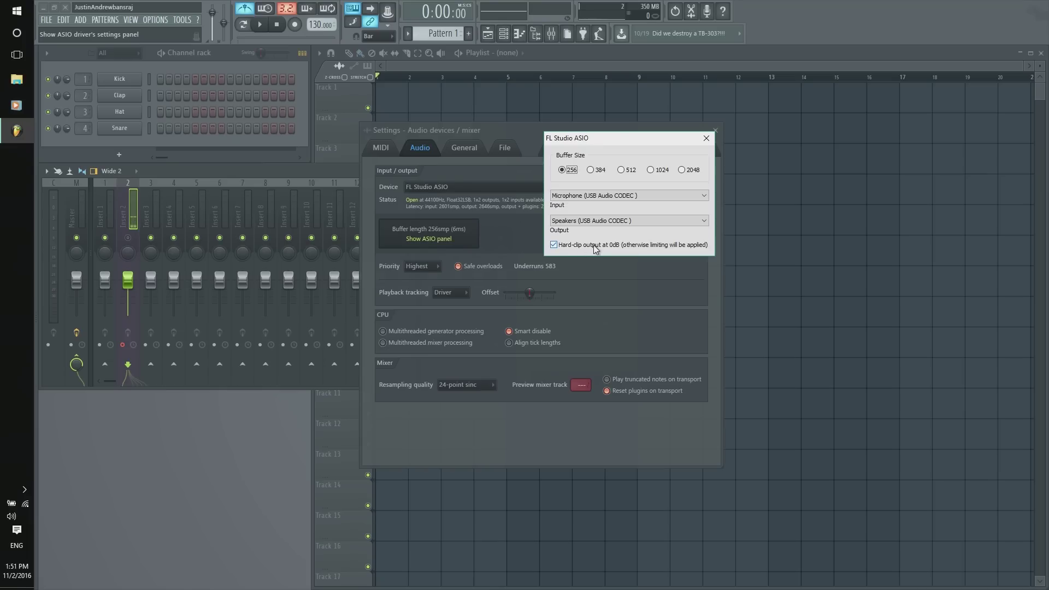
{"action": "left_click", "coordinate": [615, 250]}
{"action": "left_click", "coordinate": [615, 250]}
{"action": "left_click", "coordinate": [620, 170]}
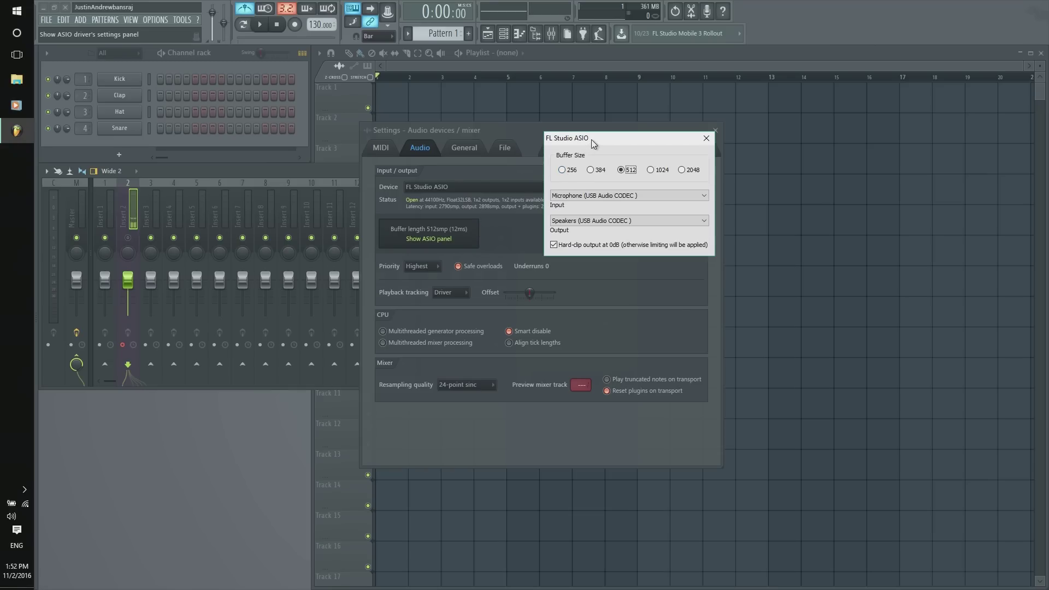
Nudge the FL Studio ASIO panel slightly, keeping the 512-sample buffer.
{"action": "left_click_drag", "start_coordinate": [591, 140], "coordinate": [573, 132]}
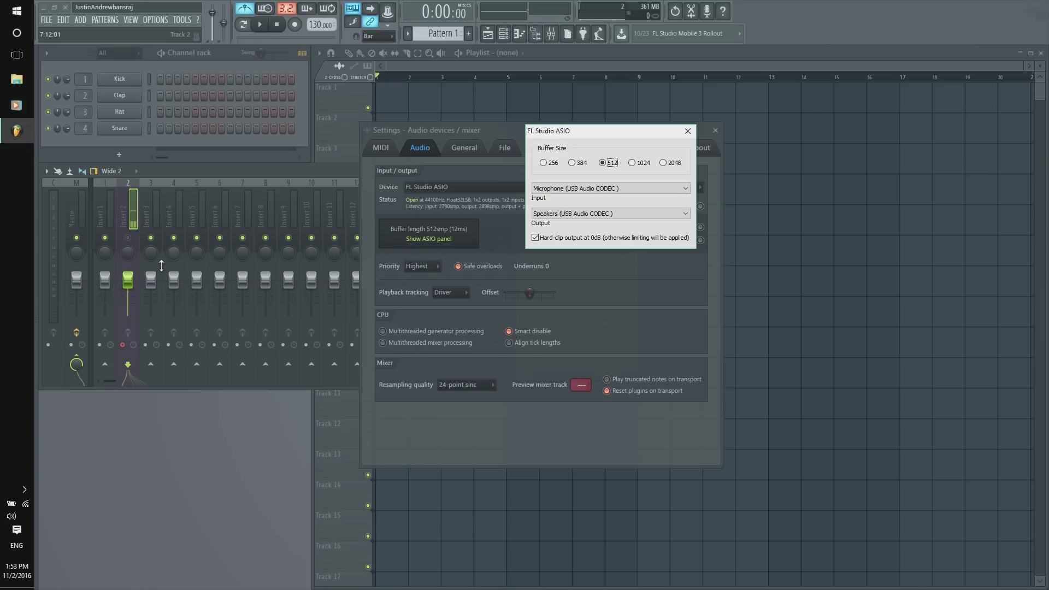
{"action": "left_click", "coordinate": [135, 243]}
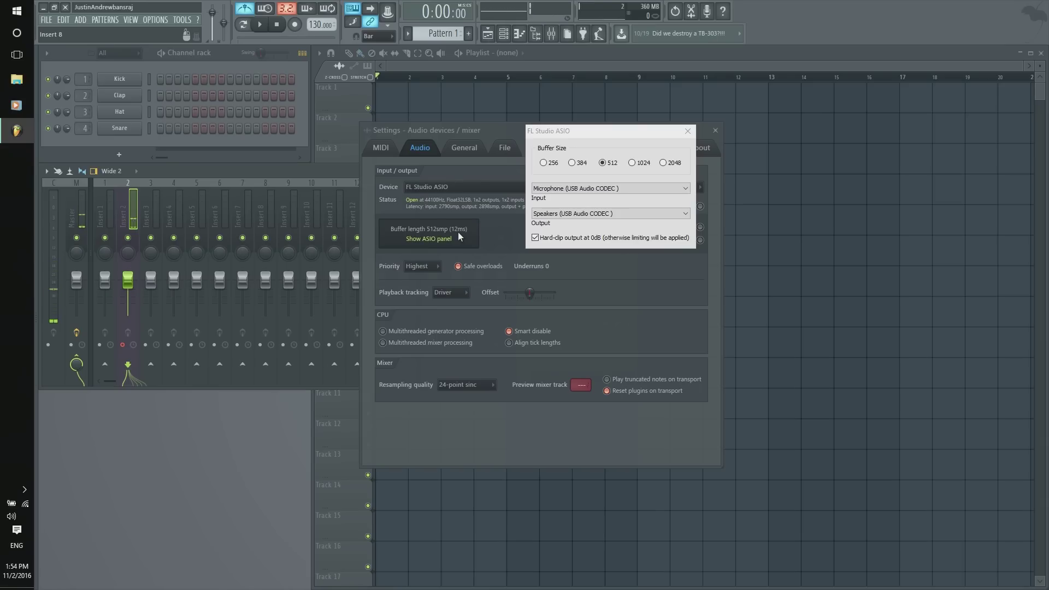
{"action": "left_click", "coordinate": [616, 143]}
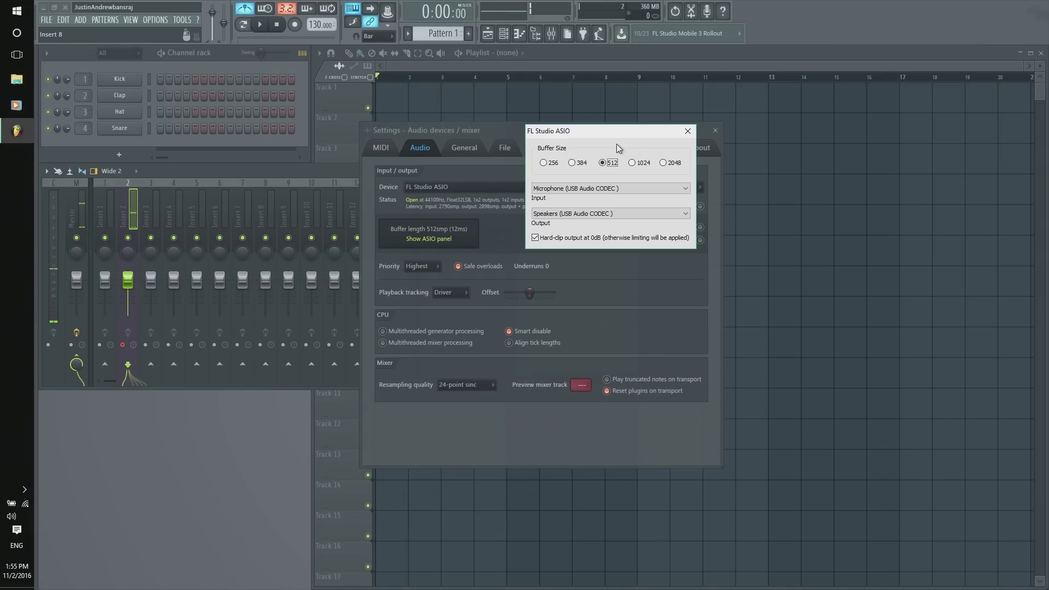
Try a 256-sample ASIO buffer, then switch it to 2048 samples (47 ms).
{"action": "left_click", "coordinate": [552, 166]}
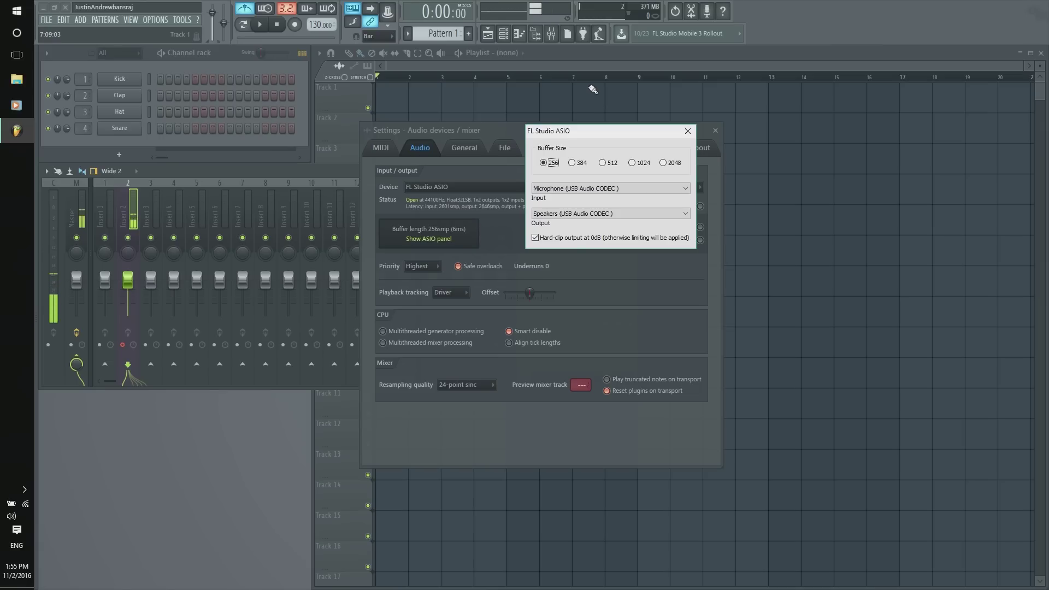
{"action": "left_click", "coordinate": [663, 162]}
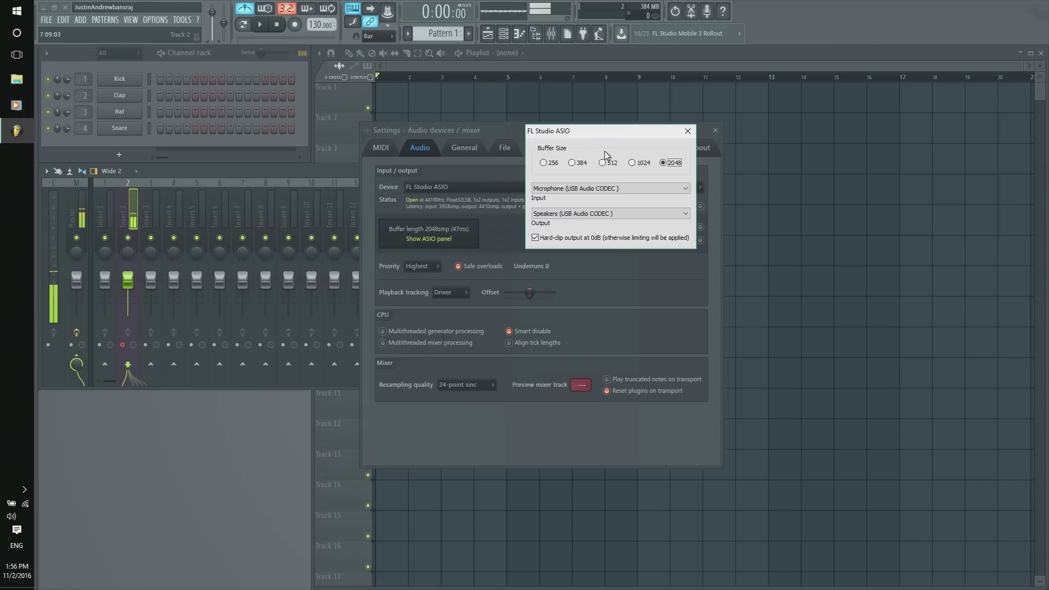
Play the song before and after returning the ASIO buffer to 256 samples (6 ms).
{"action": "left_click", "coordinate": [260, 25]}
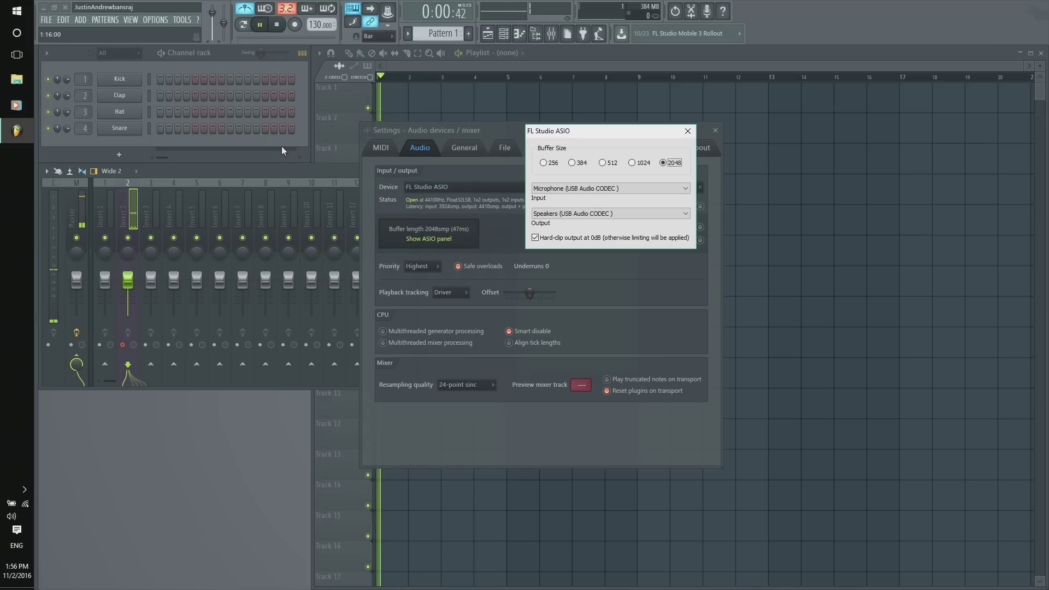
{"action": "left_click", "coordinate": [278, 26]}
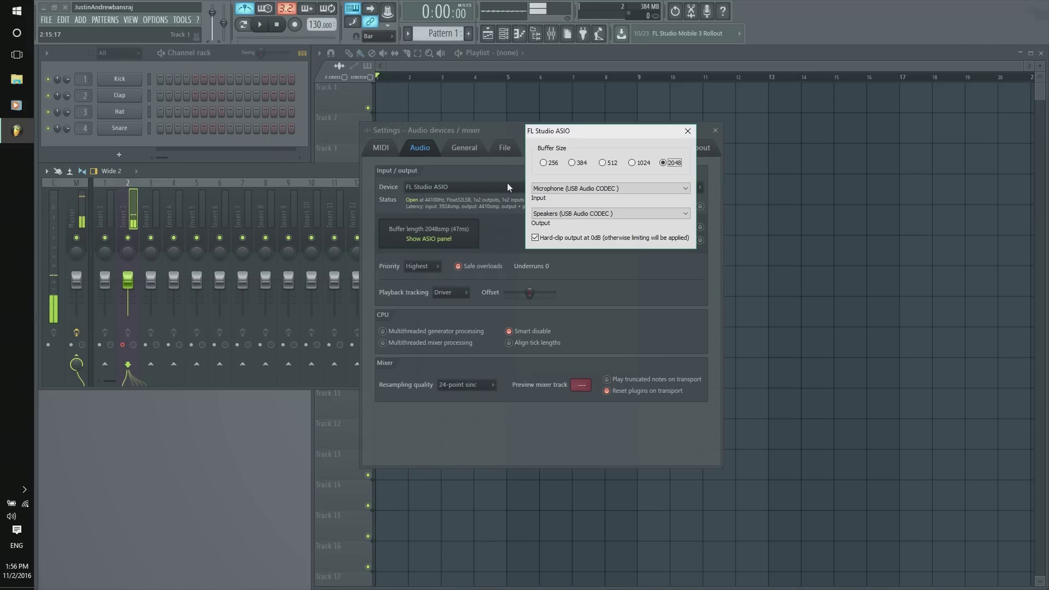
{"action": "left_click", "coordinate": [544, 163]}
{"action": "left_click", "coordinate": [261, 25]}
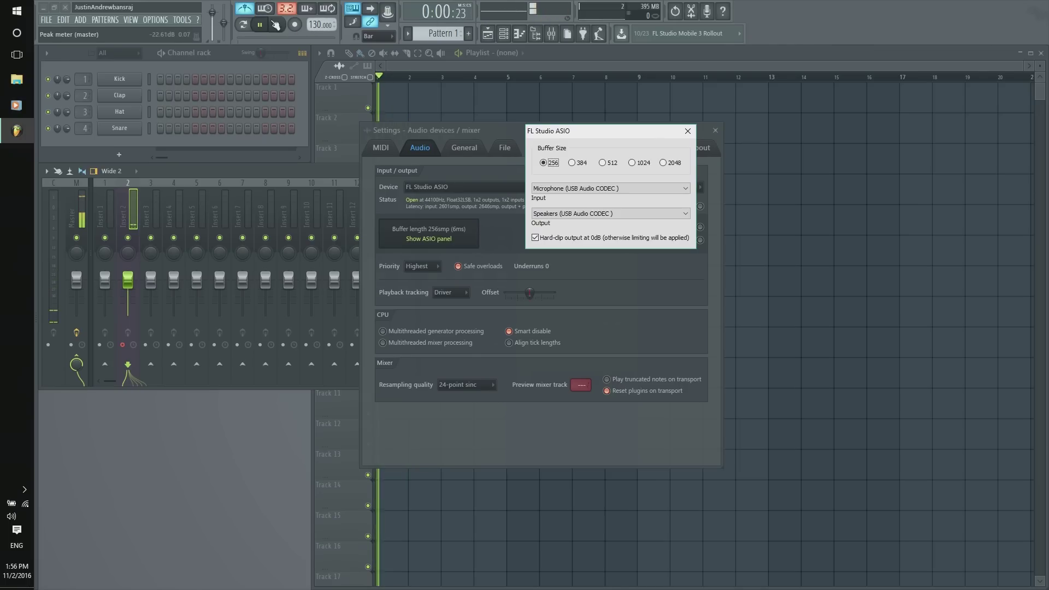
{"action": "key", "text": "space"}
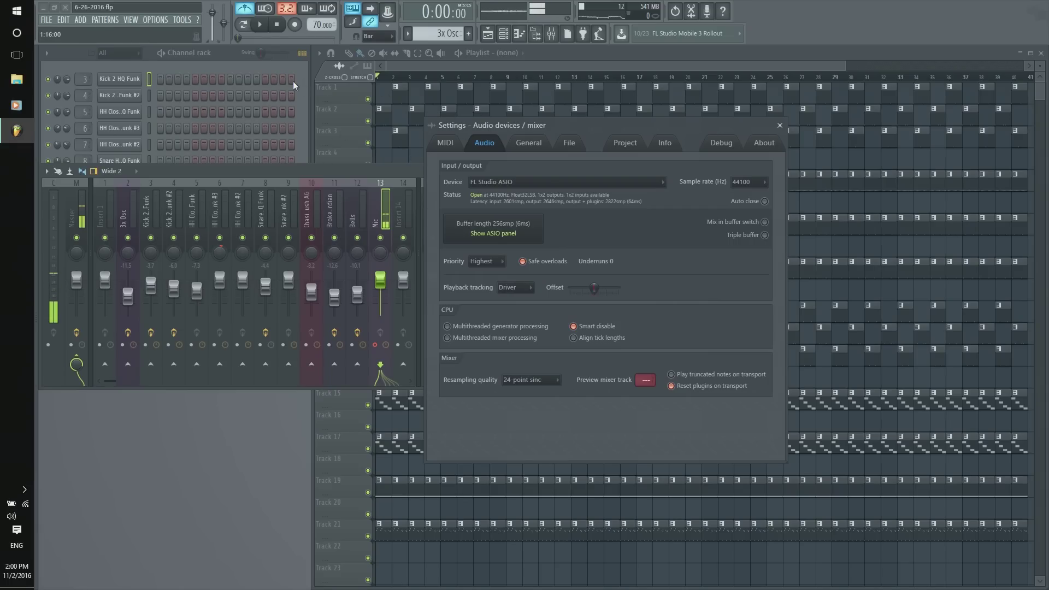
Bring the Channel rack in front of the Mixer to show the project's channels.
{"action": "left_click", "coordinate": [303, 71]}
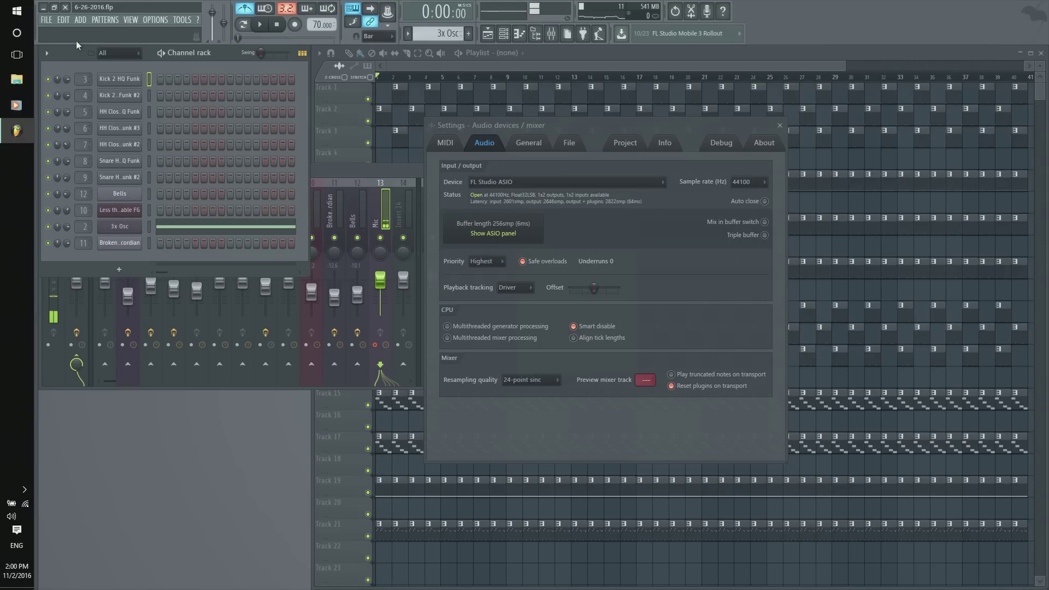
{"action": "left_click", "coordinate": [48, 21]}
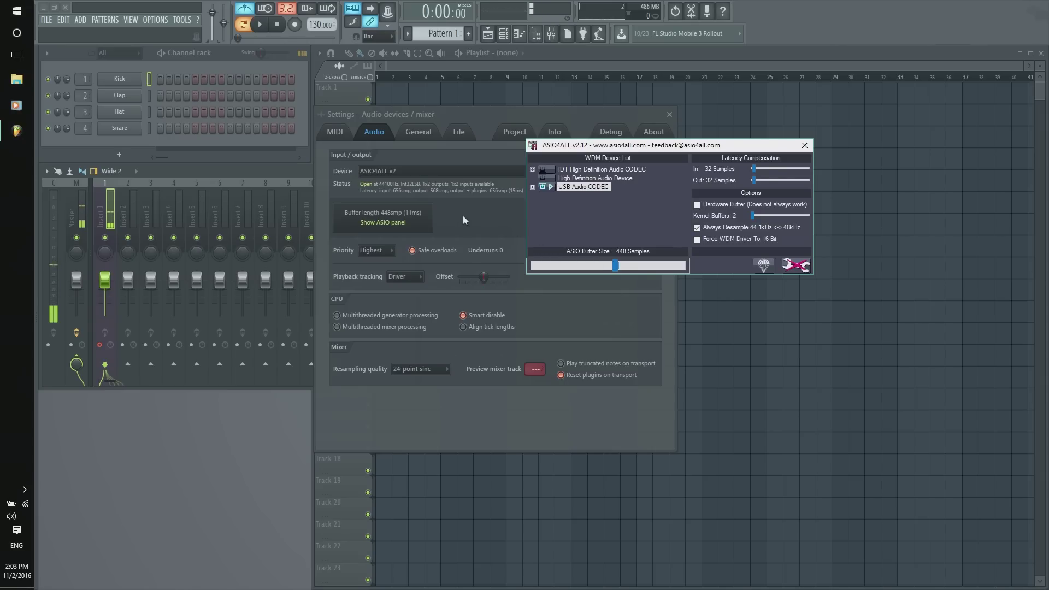
Lower the ASIO4ALL buffer size from 352 down to 224 samples (6 ms).
{"action": "left_click_drag", "start_coordinate": [615, 262], "coordinate": [603, 267]}
{"action": "left_click_drag", "start_coordinate": [584, 268], "coordinate": [584, 268]}
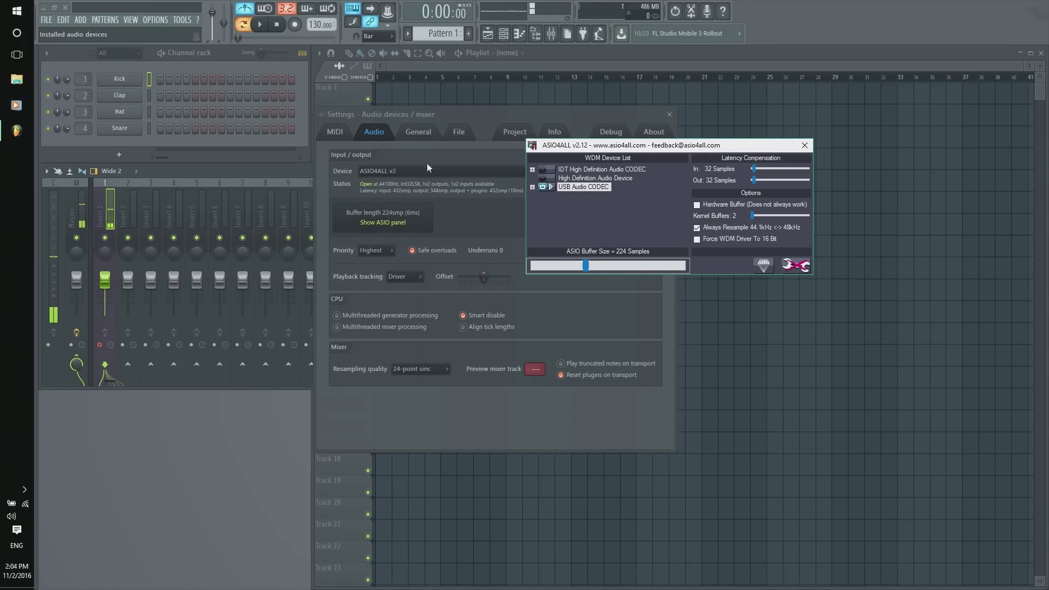
Play and stop the song, then raise the ASIO4ALL buffer to 256 samples.
{"action": "left_click", "coordinate": [261, 25]}
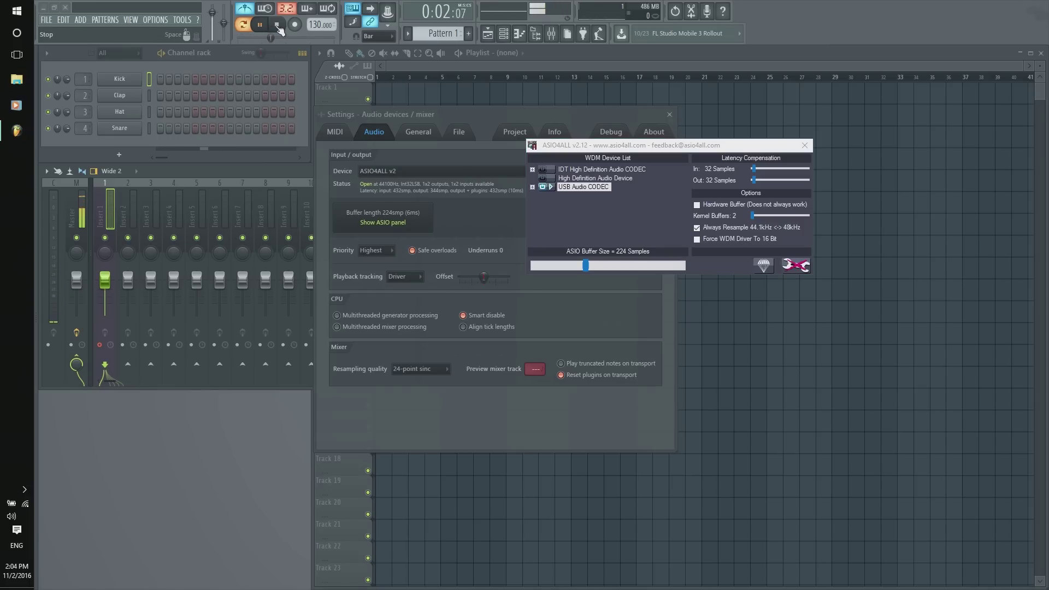
{"action": "left_click", "coordinate": [277, 26]}
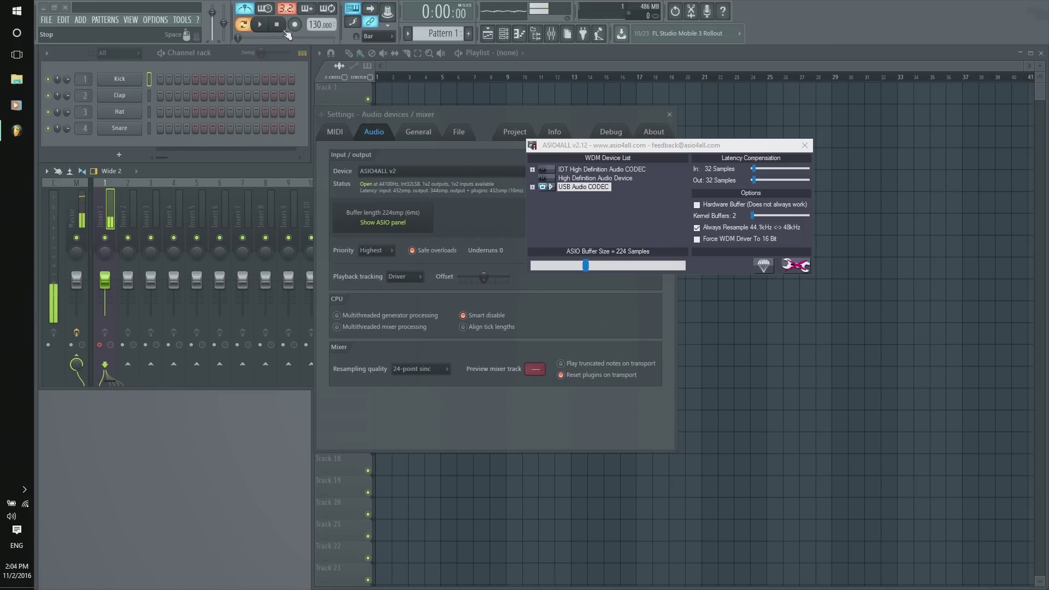
{"action": "left_click", "coordinate": [593, 265]}
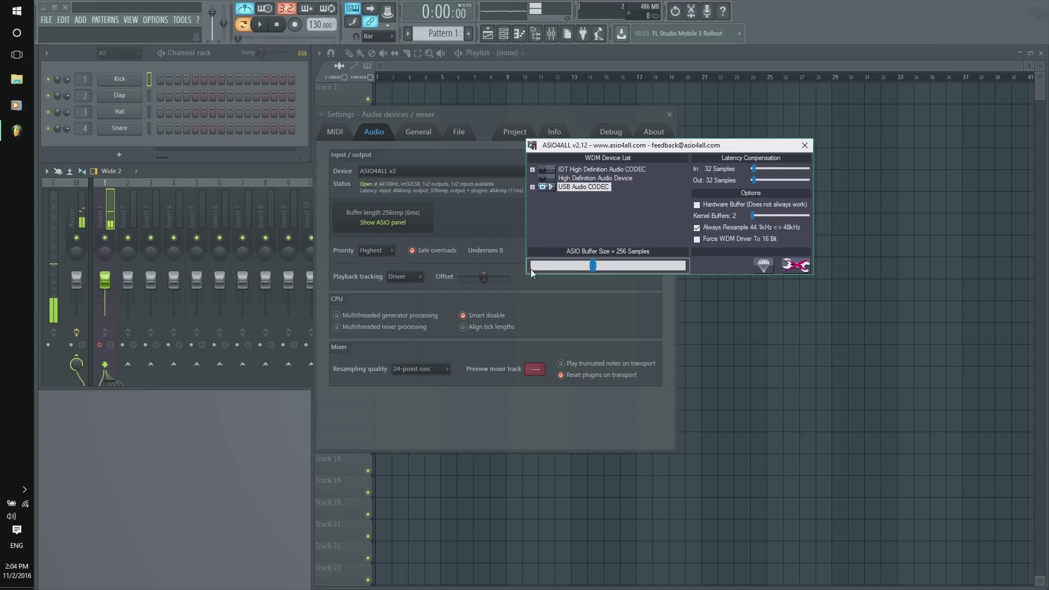
Play and stop the song at 256 samples, then close the ASIO4ALL panel.
{"action": "left_click", "coordinate": [265, 31]}
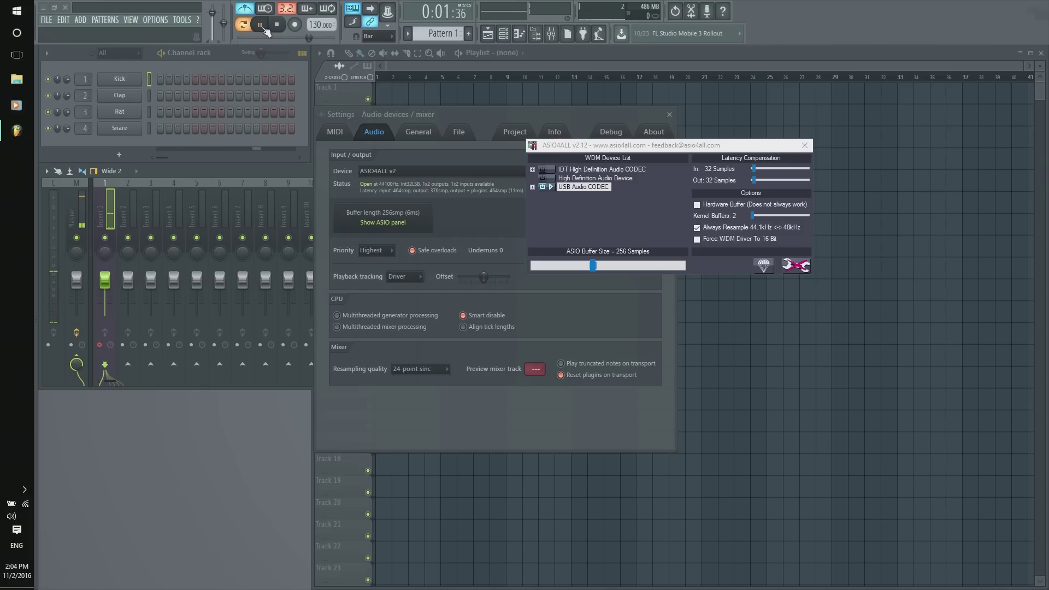
{"action": "left_click", "coordinate": [265, 31]}
{"action": "left_click", "coordinate": [605, 242]}
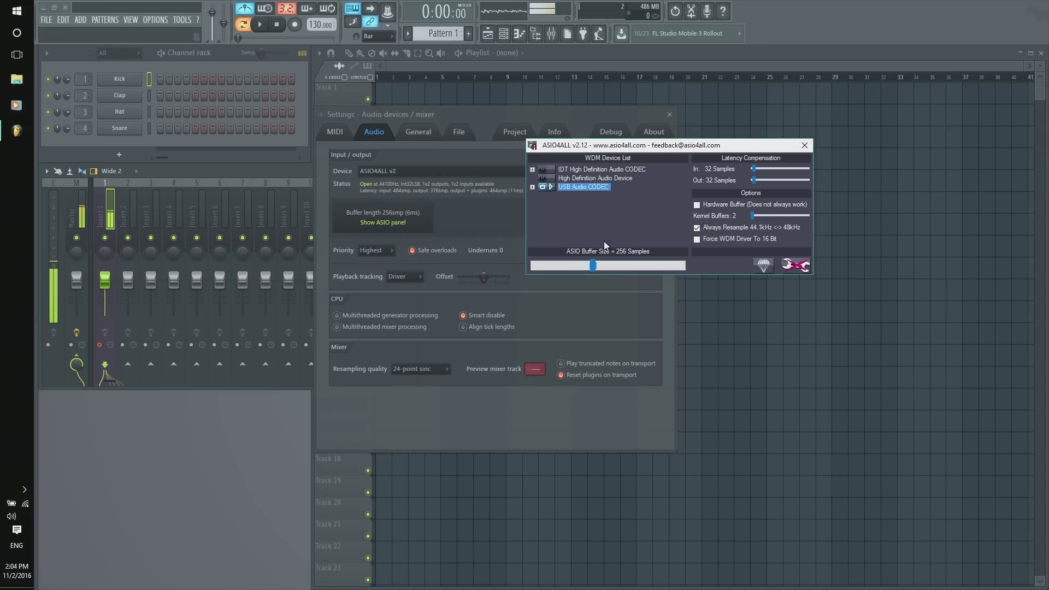
{"action": "left_click", "coordinate": [805, 145]}
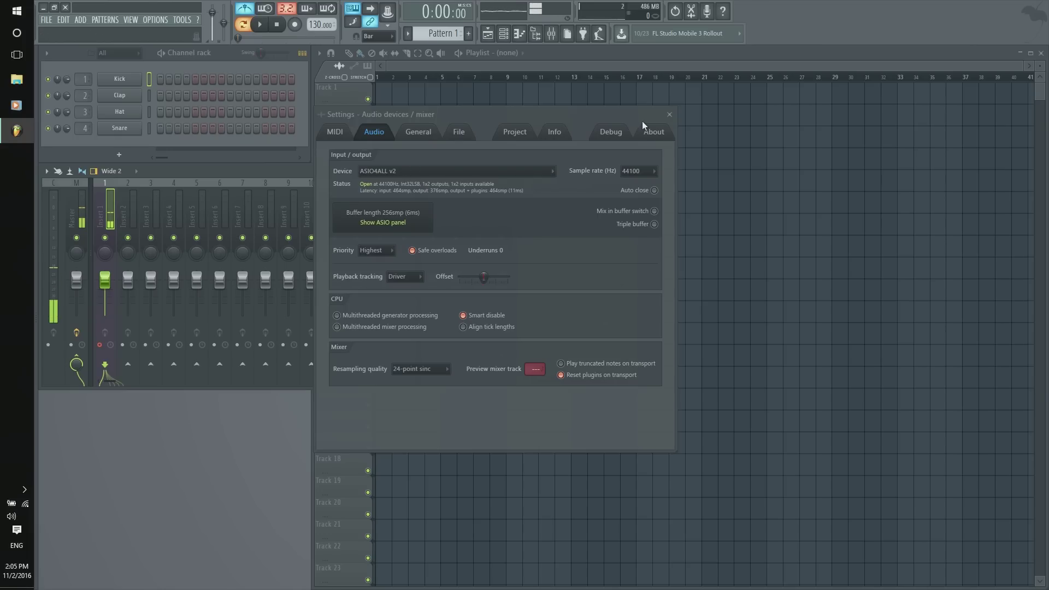
Close the Settings dialog, returning to the Mixer with Insert 1 on USB Audio CODEC 1.
{"action": "left_click", "coordinate": [669, 114]}
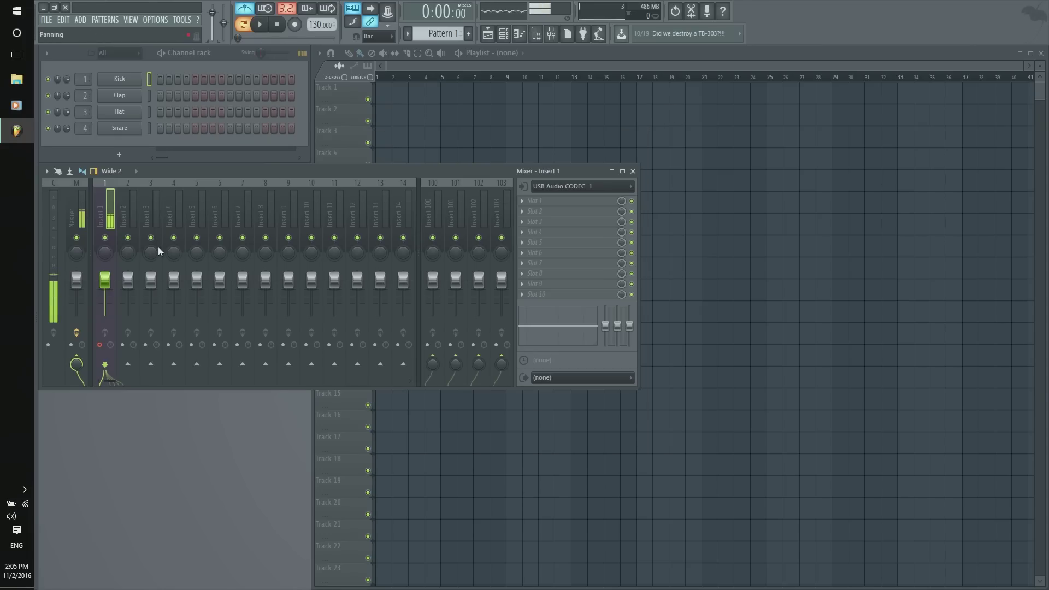